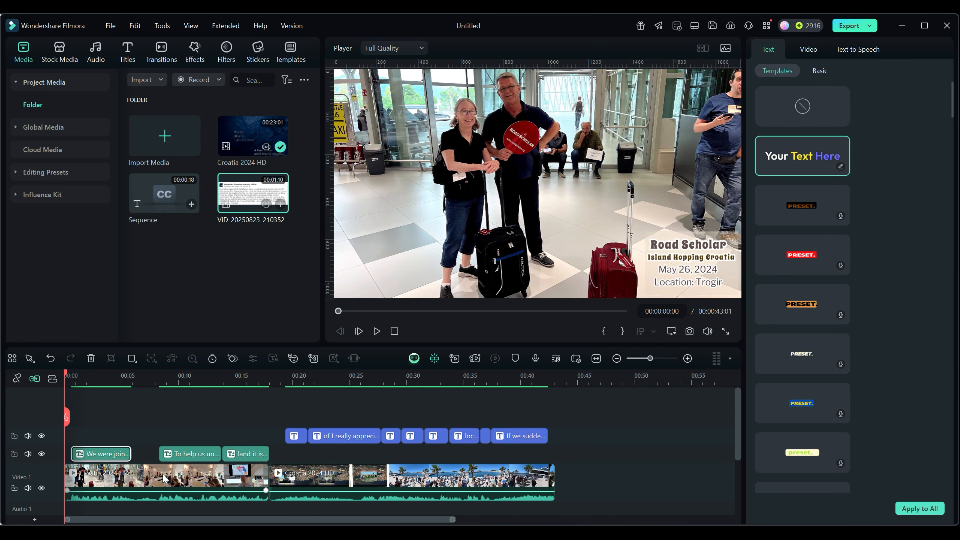
- Open the Dynamic Caption titles panel and scrub the timeline to preview the generated captions
left_click(128, 51)
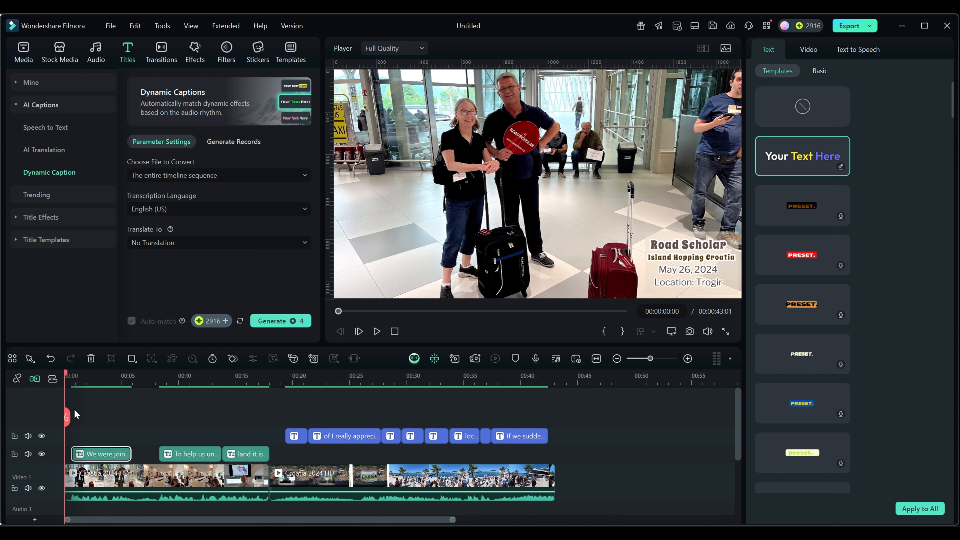
left_click_drag(66, 378, 295, 397)
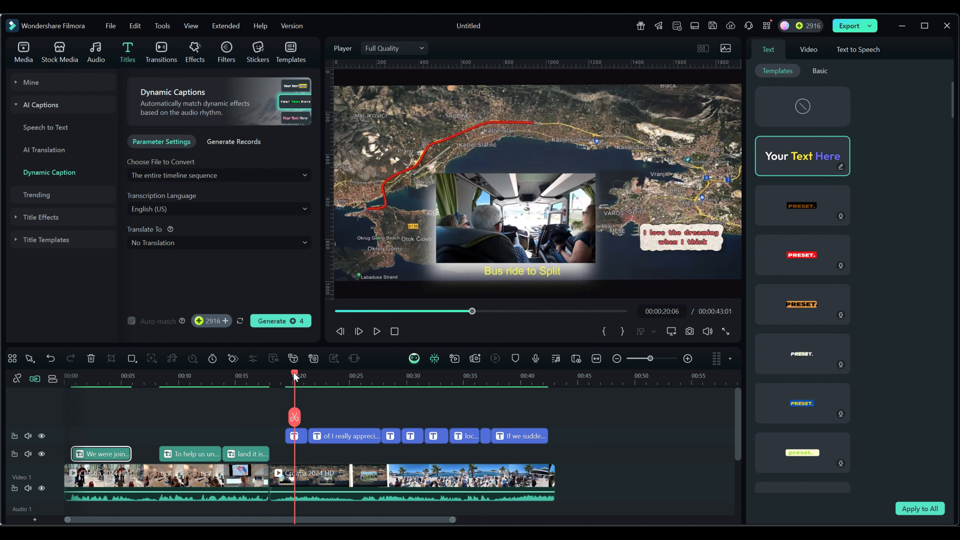
left_click_drag(293, 373, 237, 417)
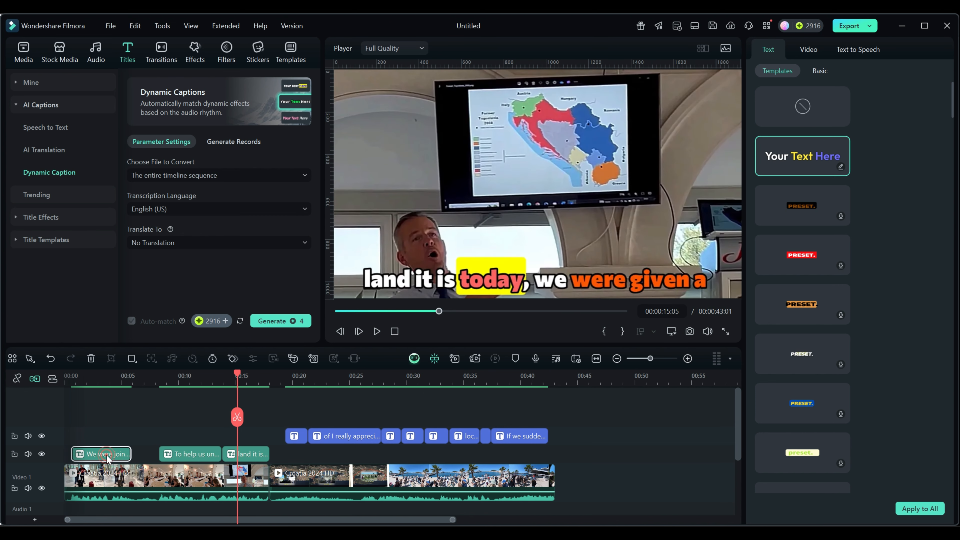
- Select the first caption clip and set its scale to about 111% and vertical position to 32 px
left_click(92, 453)
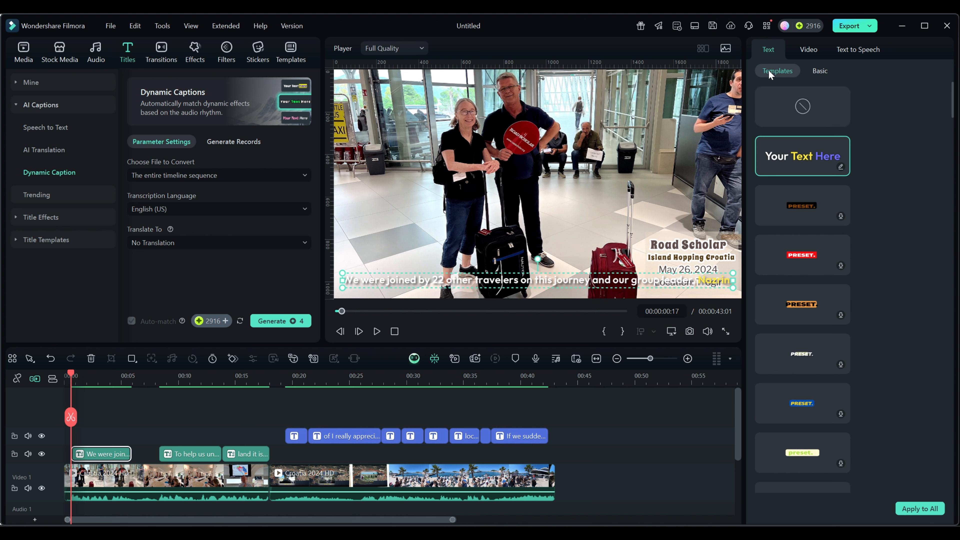
left_click(821, 71)
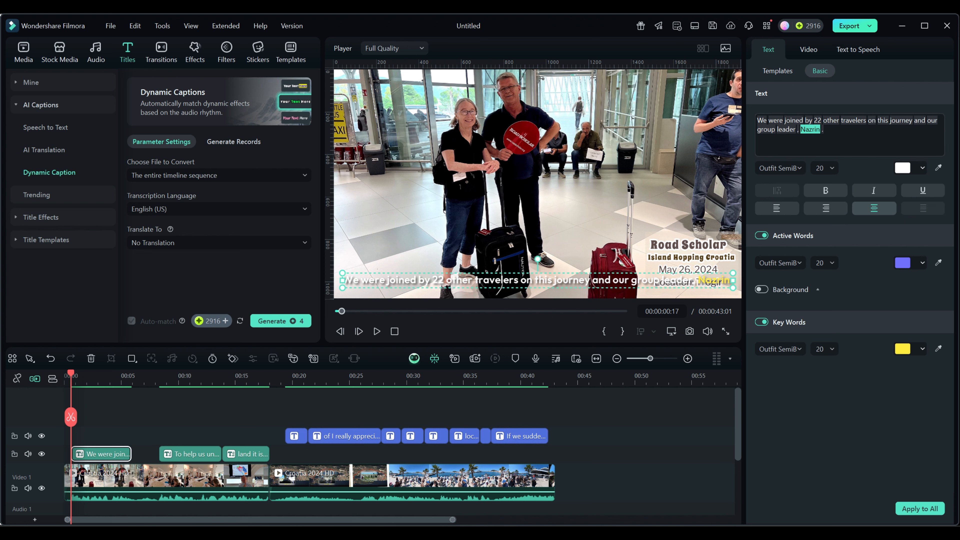
left_click(810, 50)
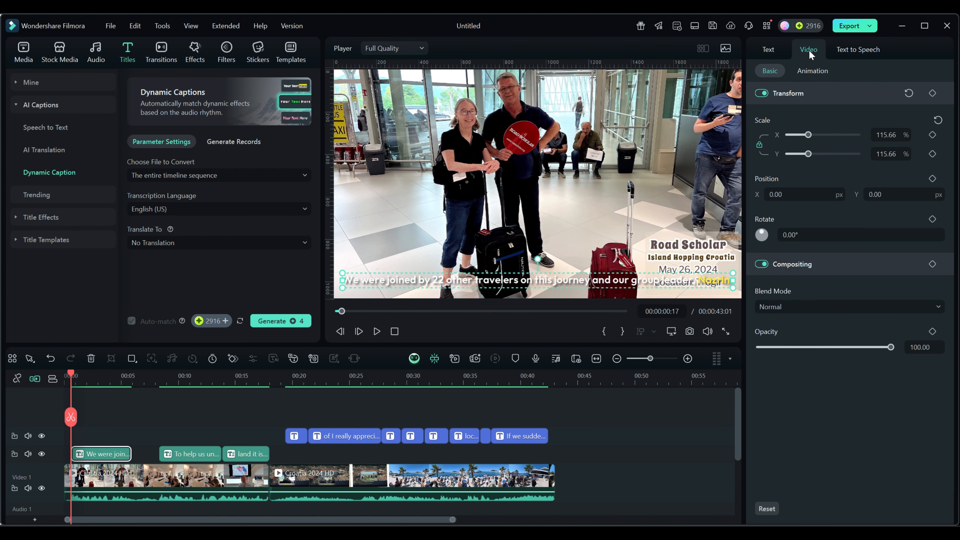
left_click_drag(807, 135, 808, 136)
mouse_move(887, 194)
left_mouse_down()
mouse_move(874, 195)
mouse_move(900, 194)
left_mouse_up()
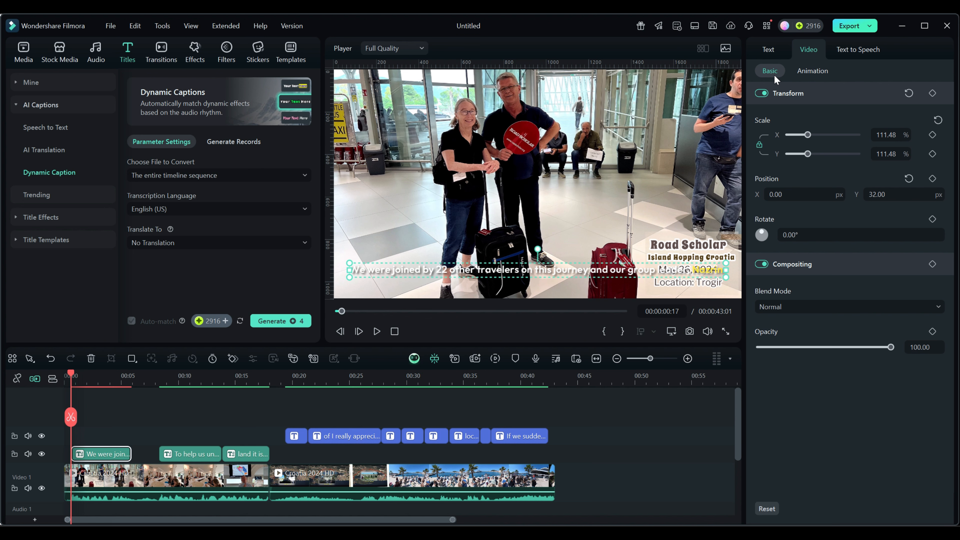
left_click(766, 50)
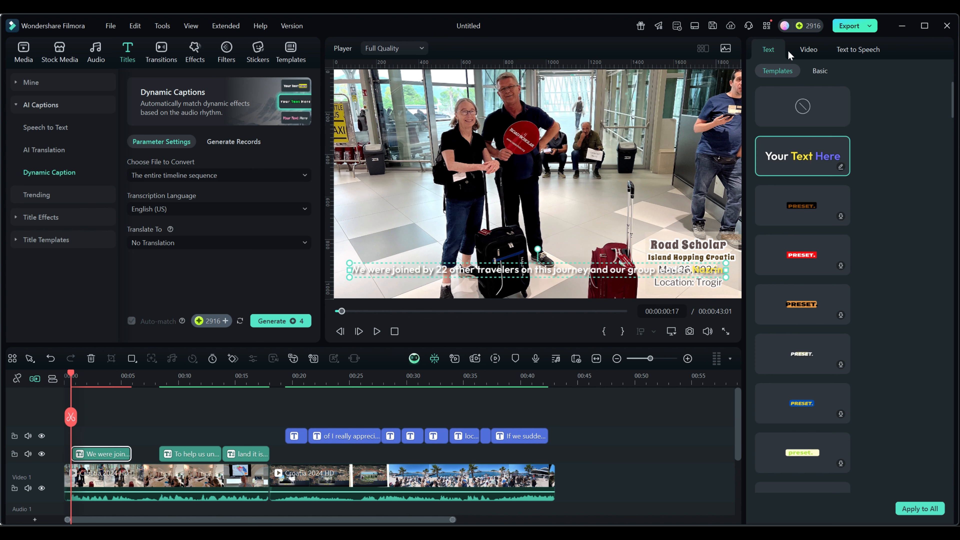
left_click(799, 51)
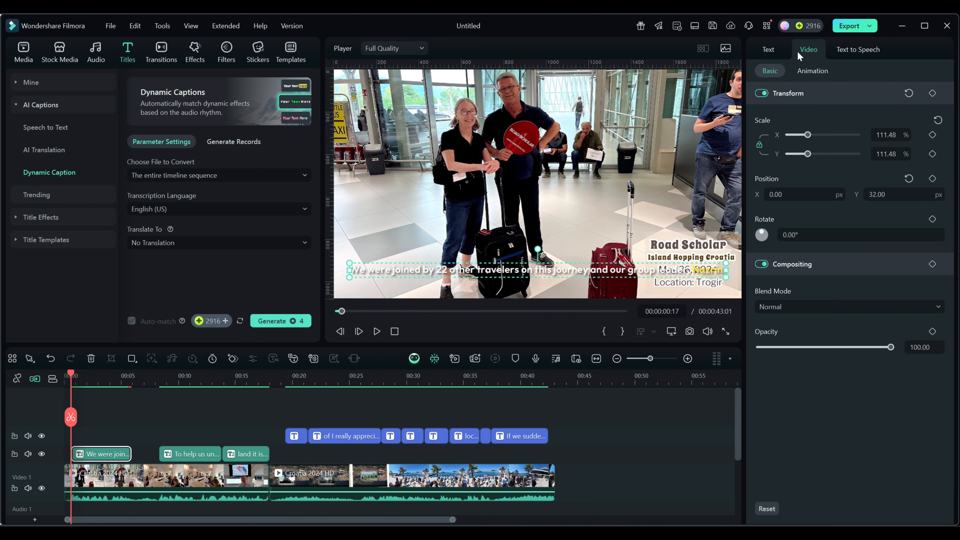
left_click(767, 50)
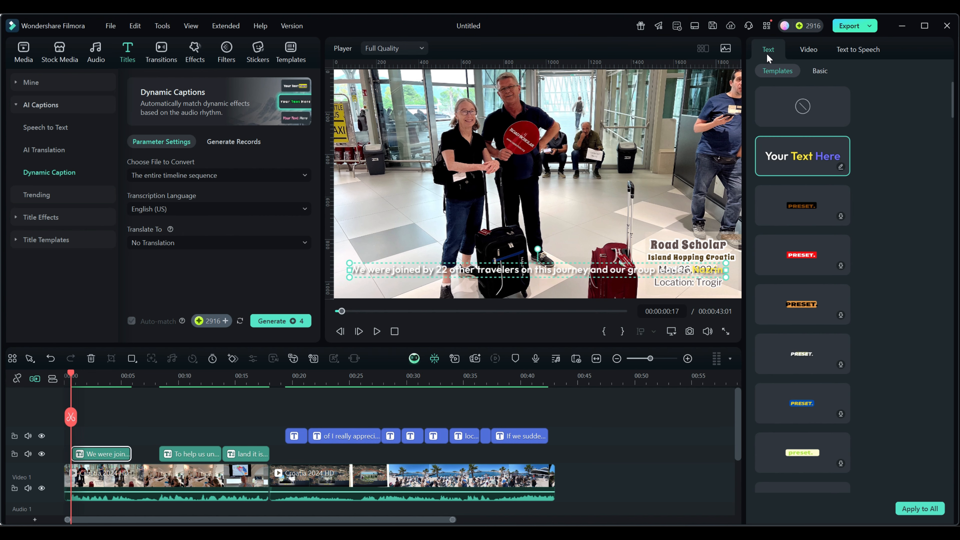
left_click(820, 70)
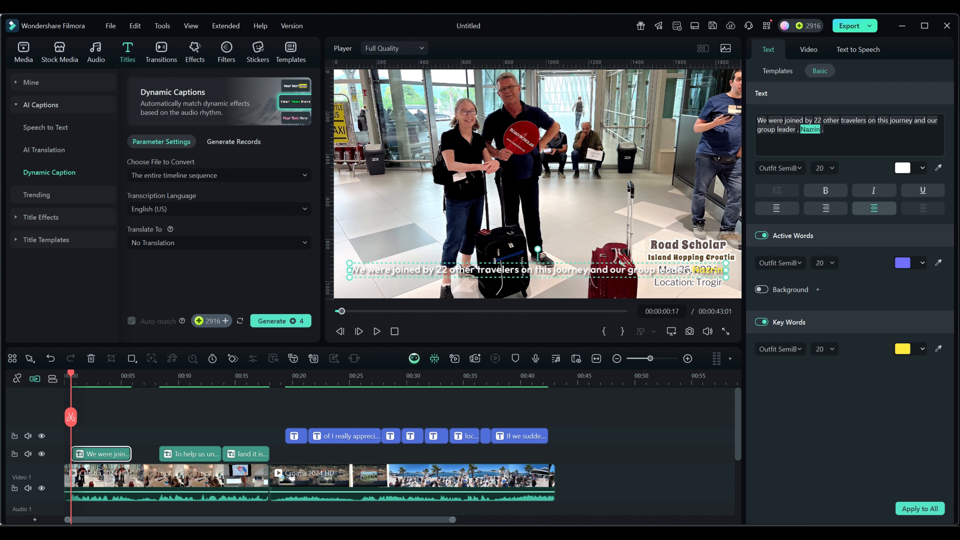
left_click(777, 70)
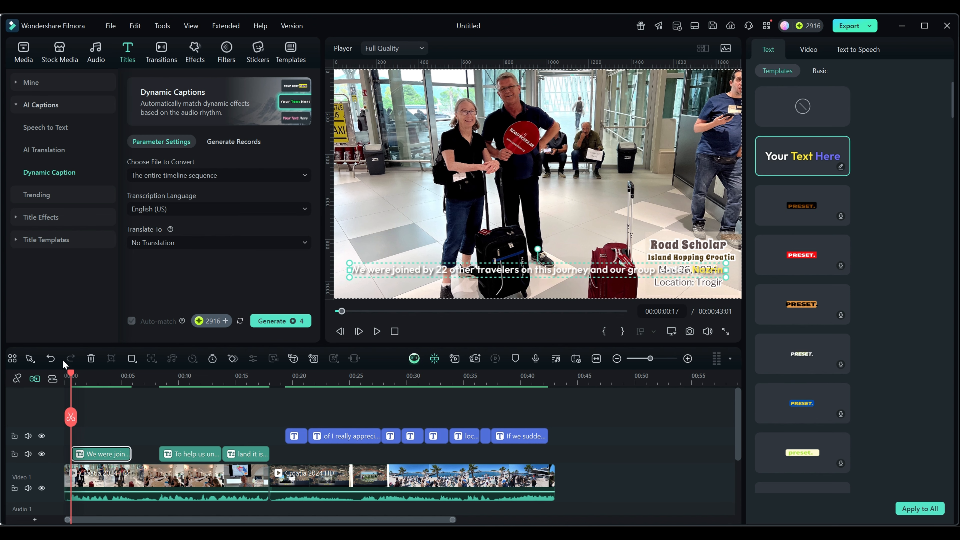
- Select the 'land it is…' caption clip and set its scale to about 98% and position to X 55, Y 16 px
left_click_drag(71, 373, 248, 374)
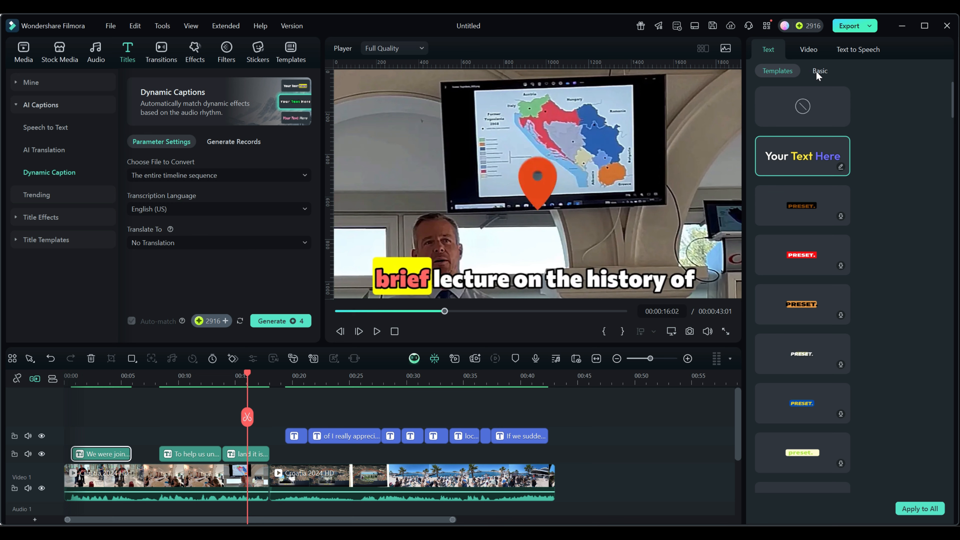
left_click(809, 50)
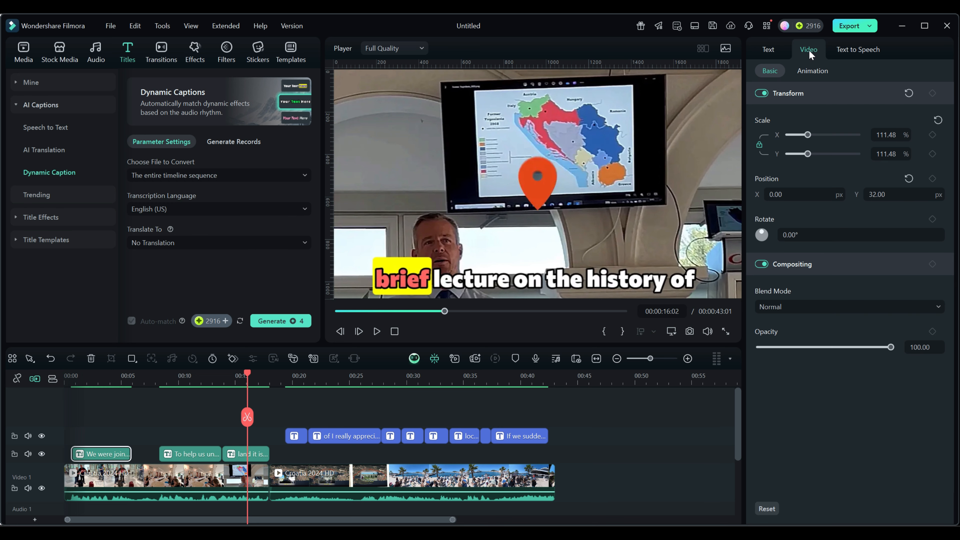
left_click_drag(807, 135, 818, 137)
left_click(238, 456)
mouse_move(808, 136)
left_mouse_down()
mouse_move(819, 138)
mouse_move(807, 139)
left_mouse_up()
left_click(817, 194)
type("47")
key("Return")
left_click_drag(836, 189, 839, 185)
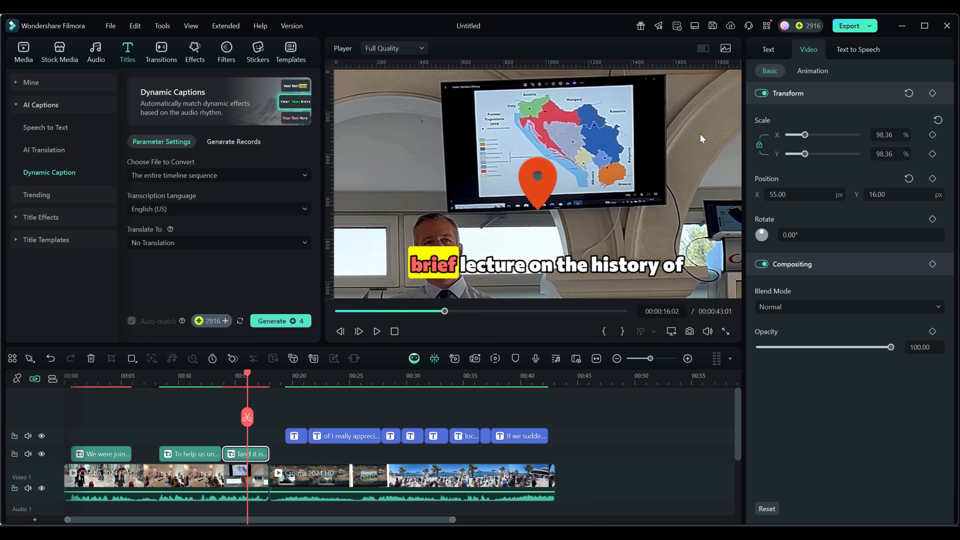
- Replace the word Croatia with Malta in the 'land it is today…' caption's text
left_click(769, 49)
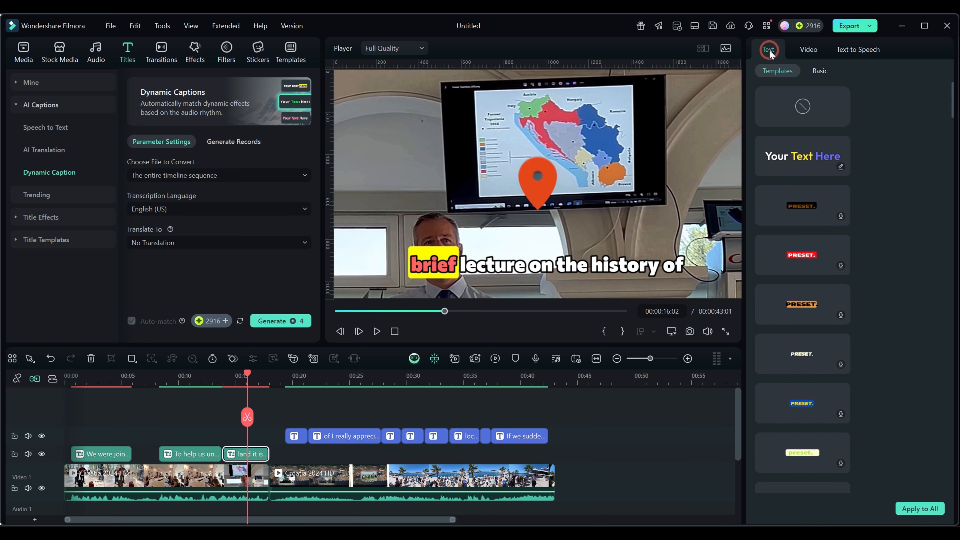
left_click(820, 70)
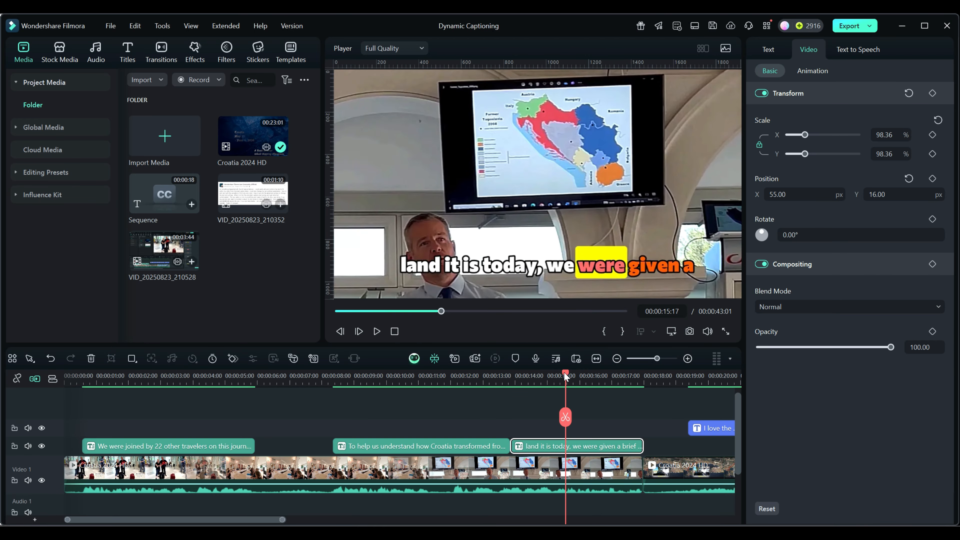
left_click_drag(567, 376, 623, 380)
left_click(578, 447)
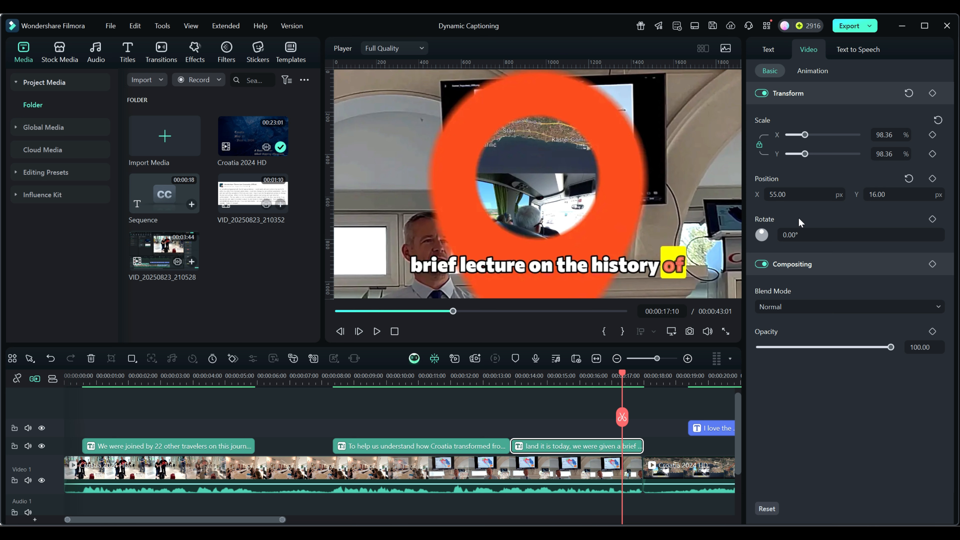
left_click(767, 51)
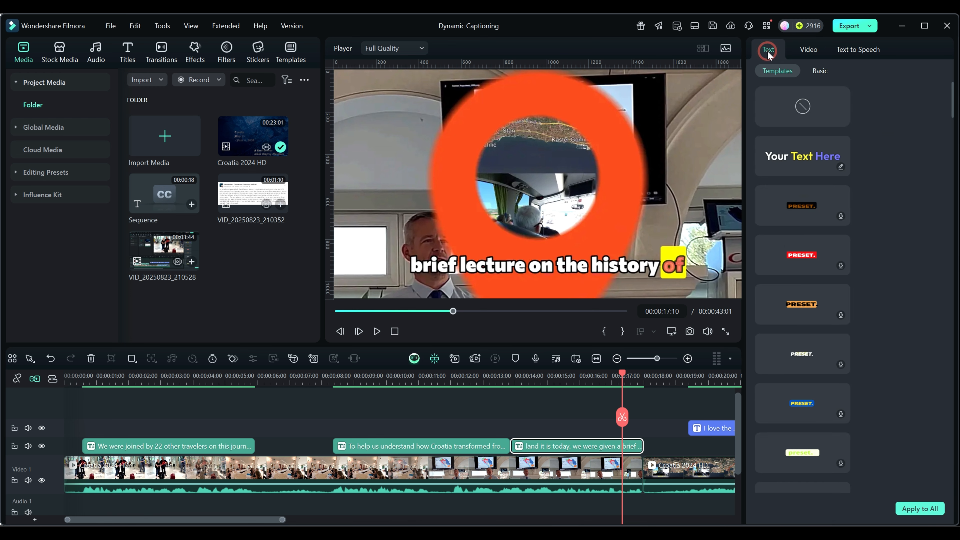
left_click(821, 72)
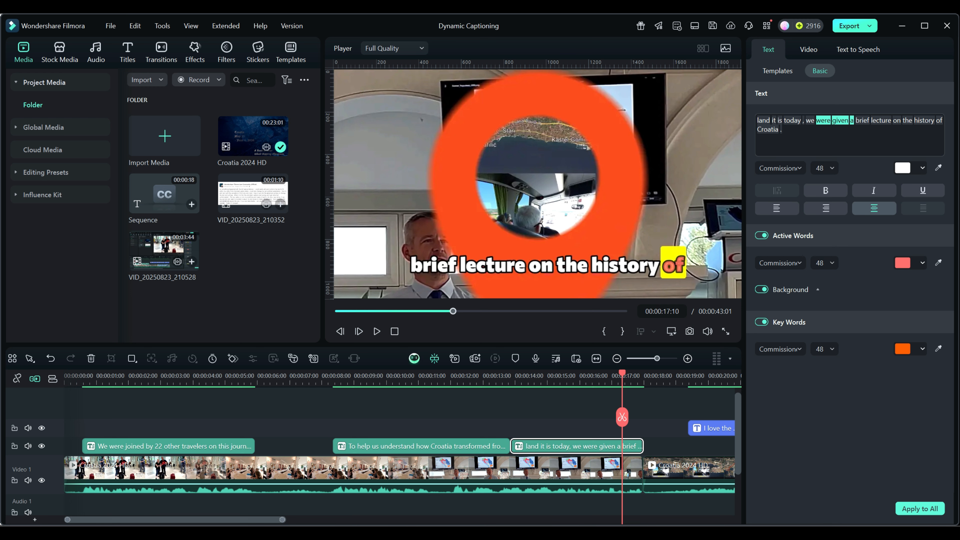
left_click(768, 130)
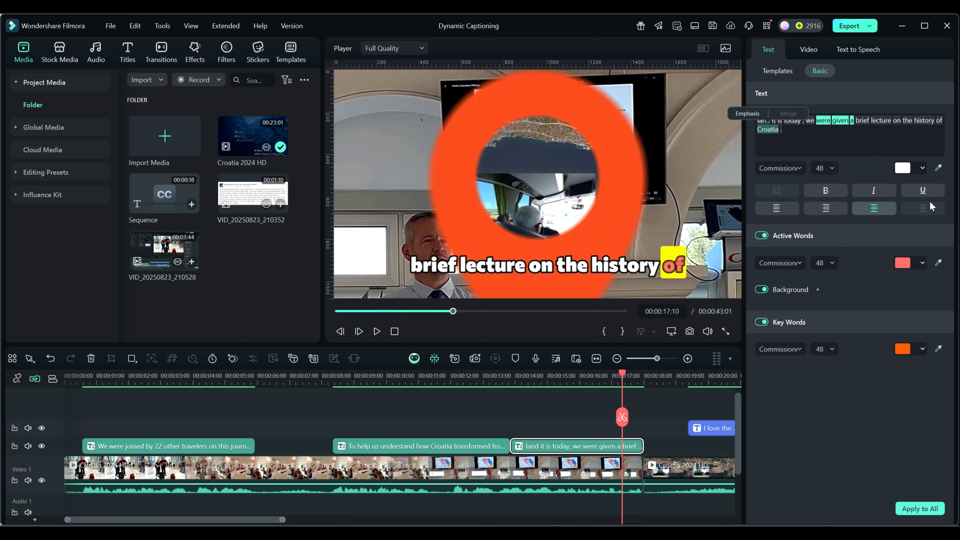
type("Ma")
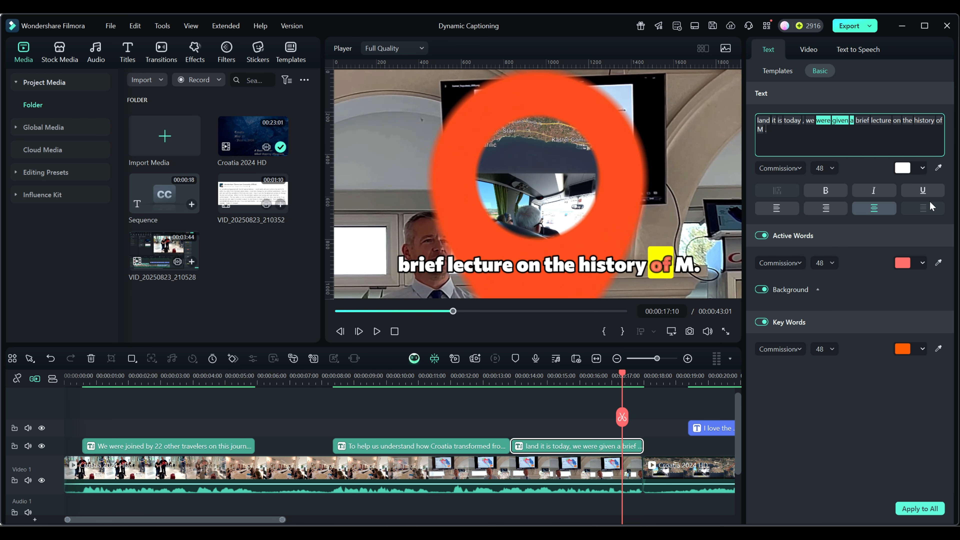
type("lta")
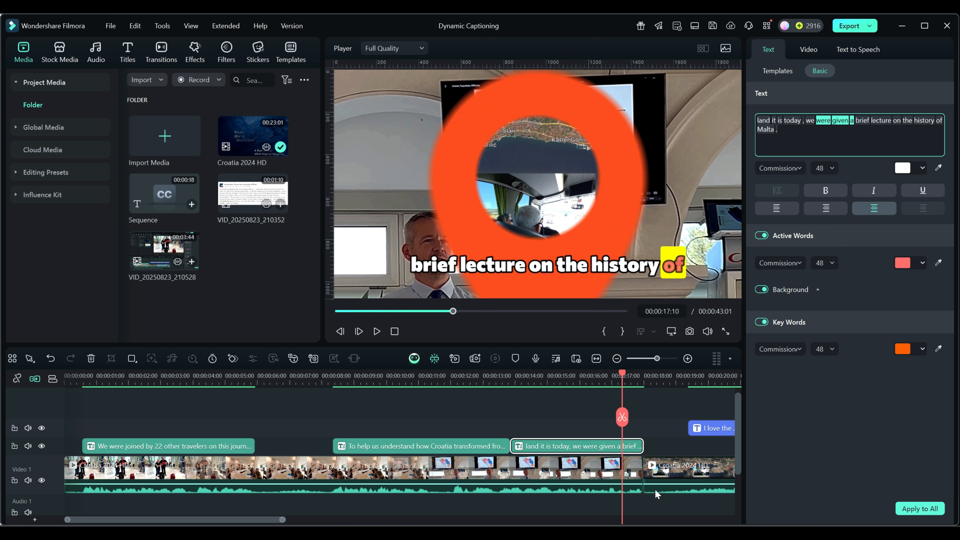
- Scrub the playhead across the edited caption to preview its appearance
left_click(552, 421)
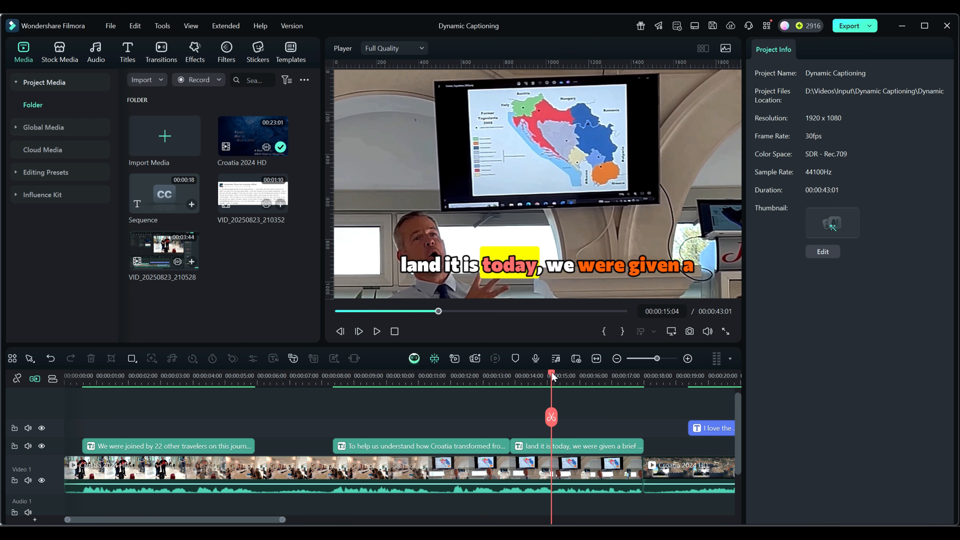
left_click_drag(552, 373, 515, 377)
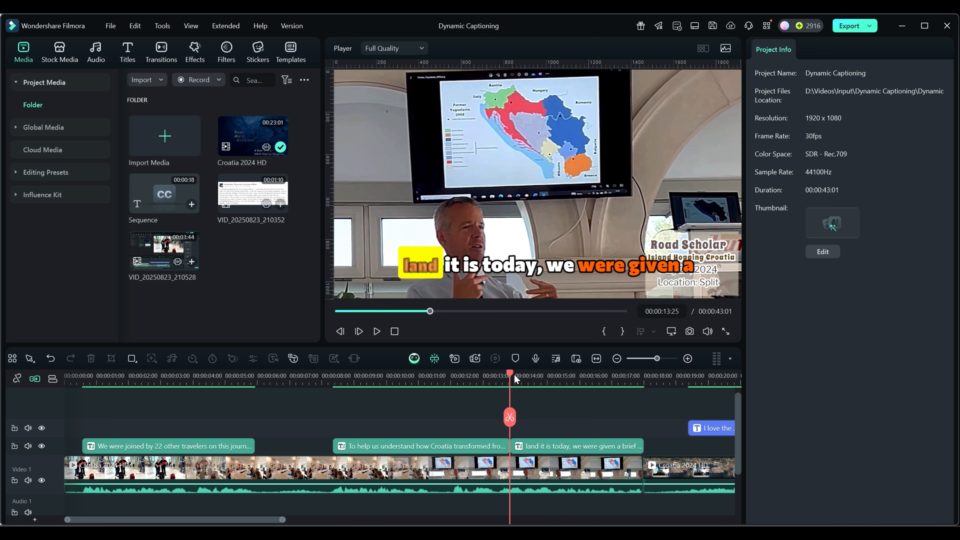
left_click_drag(515, 375, 520, 375)
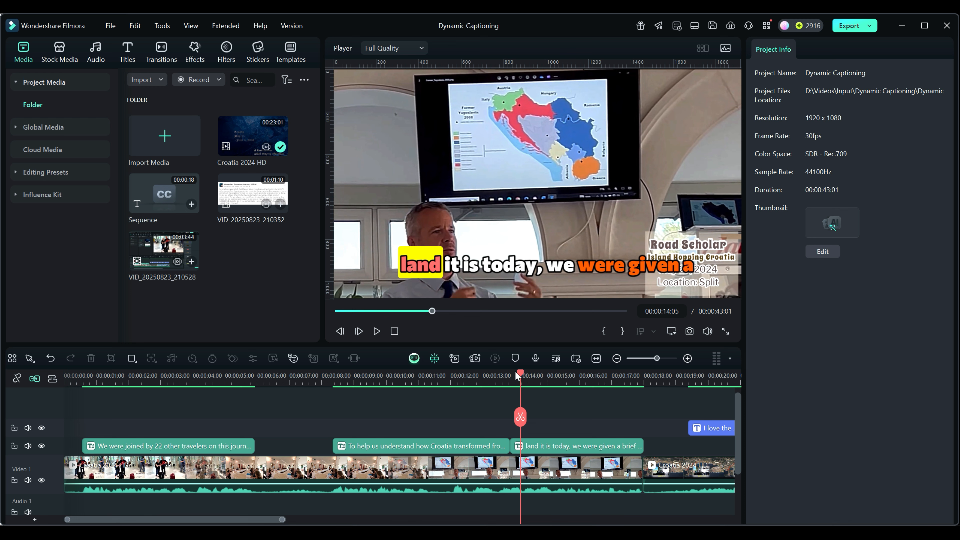
left_click_drag(521, 374, 631, 387)
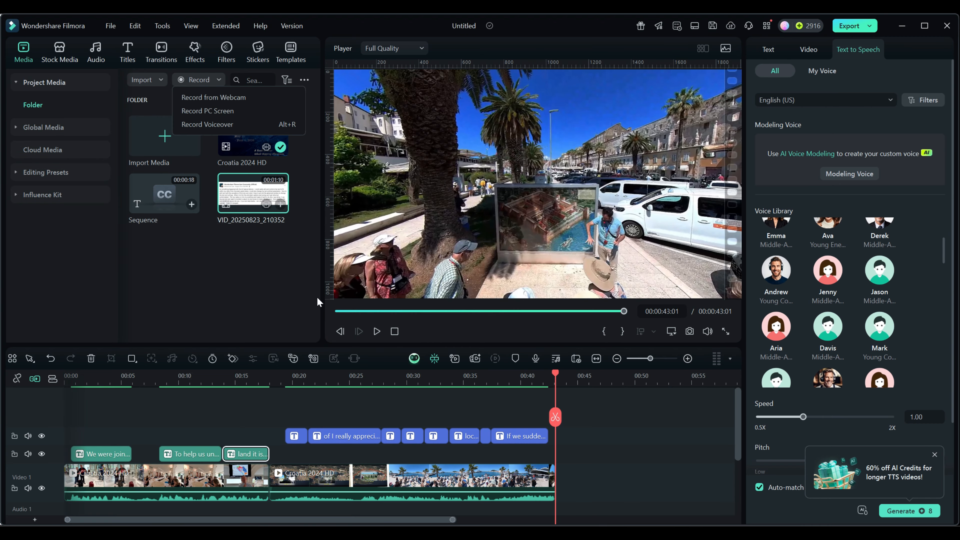
- Move the playhead to the end of the timeline and open the Record options in the media library
left_click(290, 26)
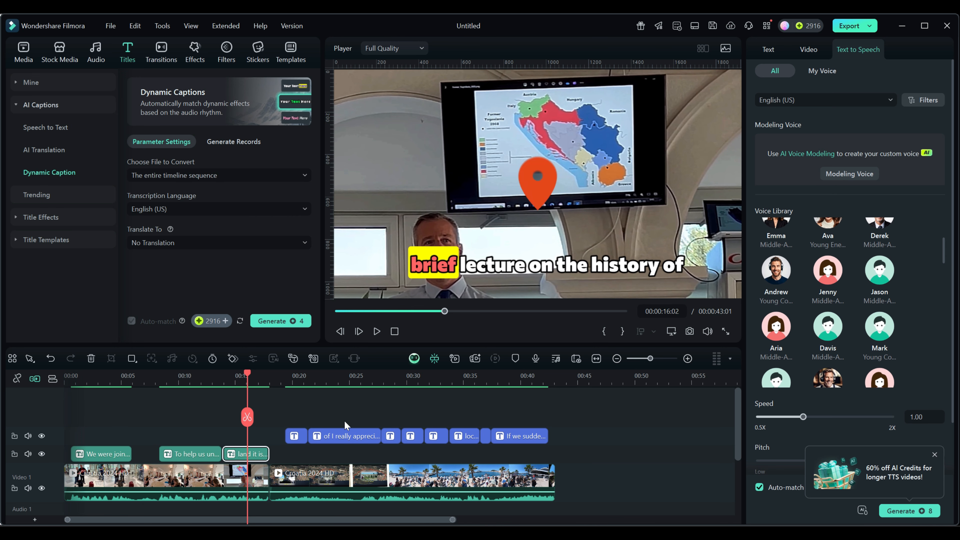
left_click(554, 384)
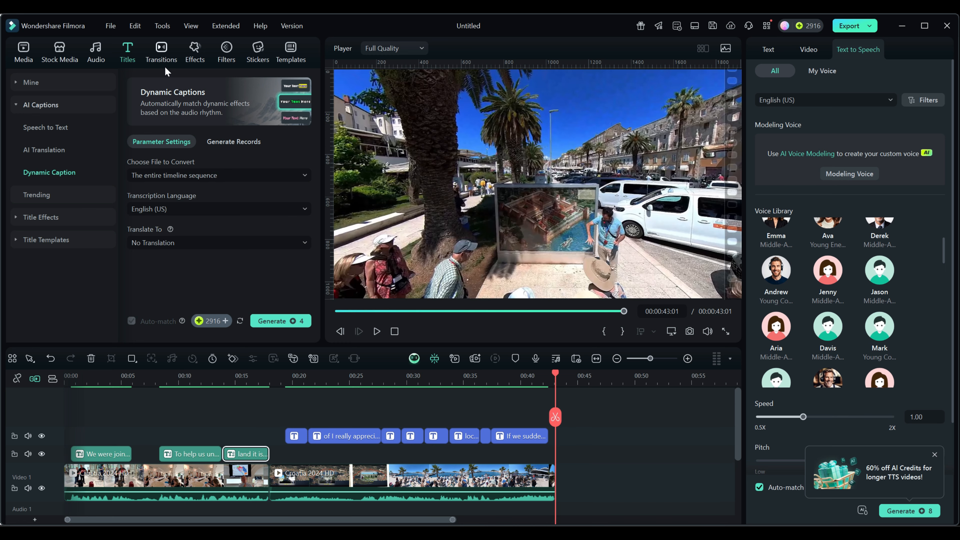
left_click(23, 50)
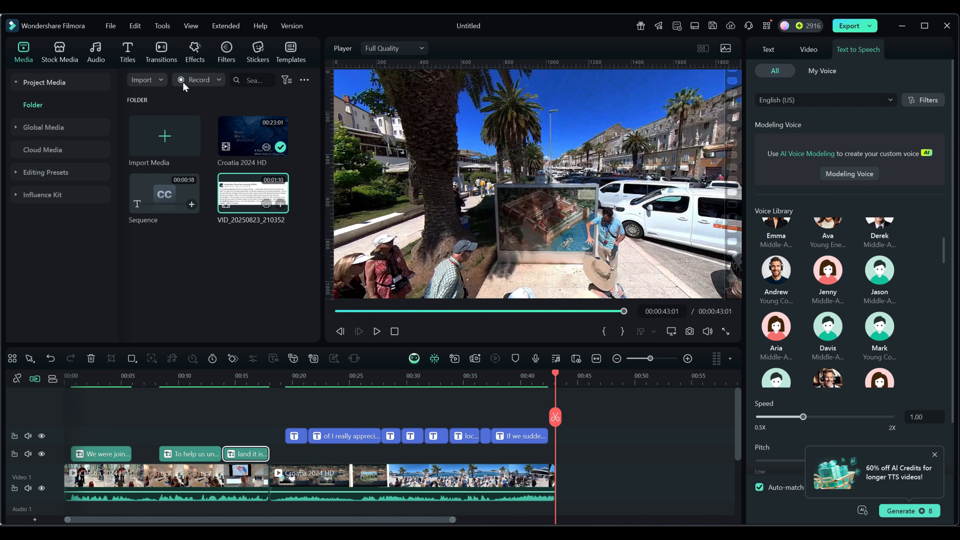
left_click(203, 81)
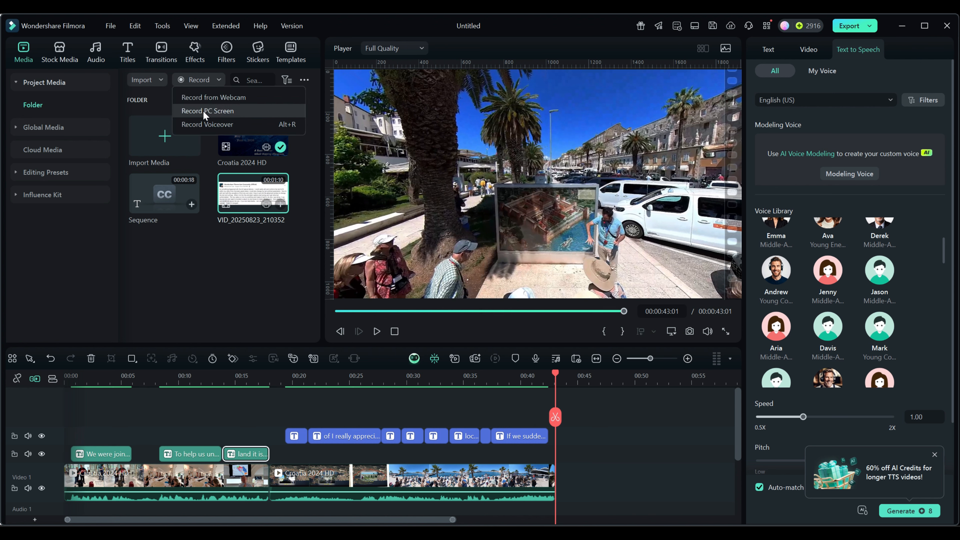